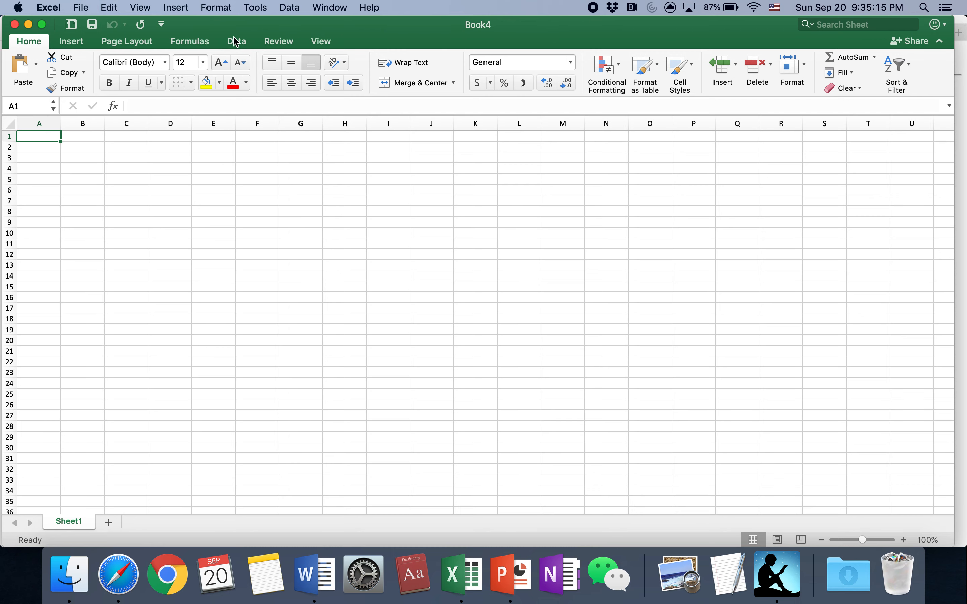
Step: Copy the Getarea results from the Probe radius line through residue SER 207 in Safari and paste them into cell A1 in Excel
left_click(246, 42)
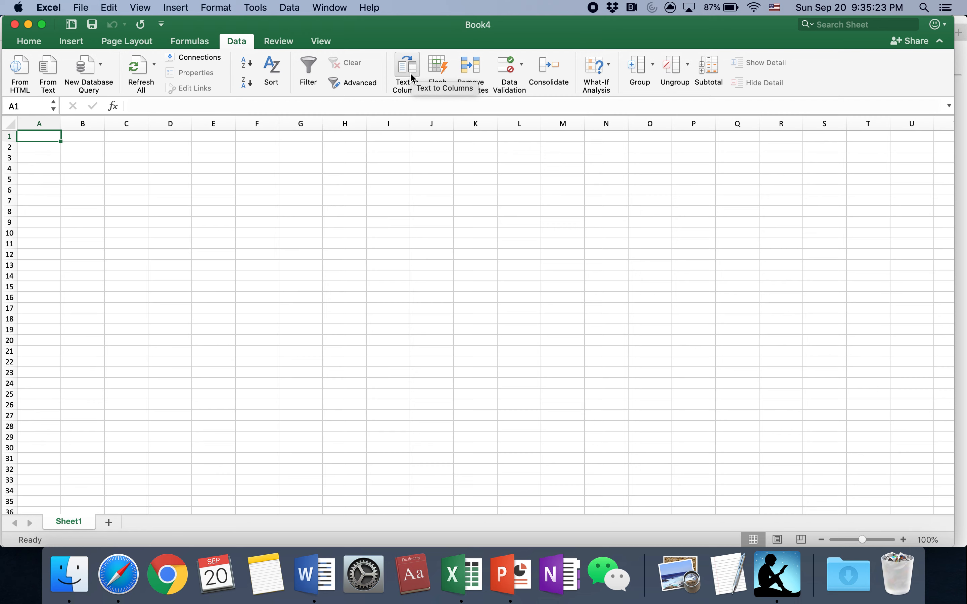
left_click(134, 594)
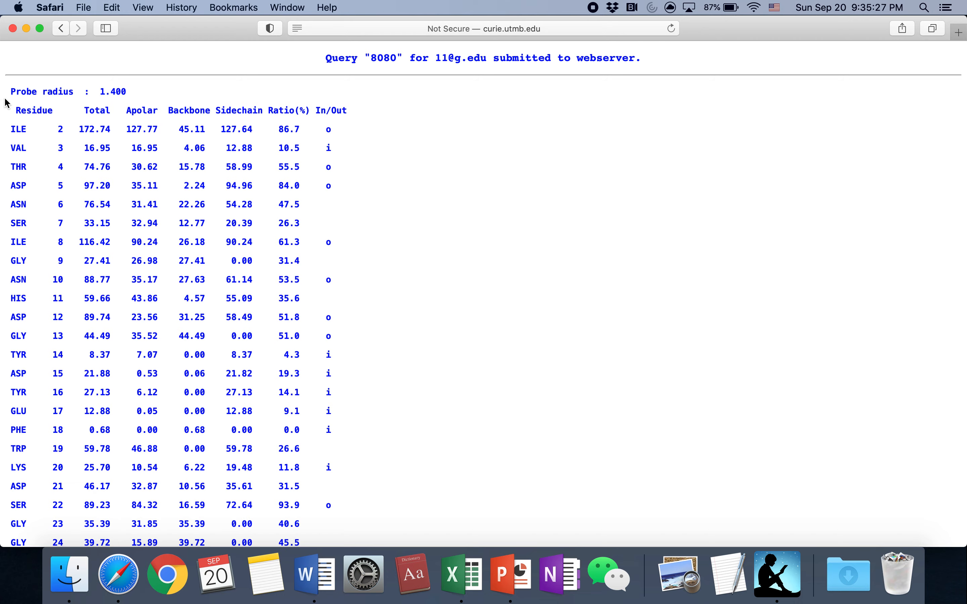
left_click_drag(8, 93, 335, 321)
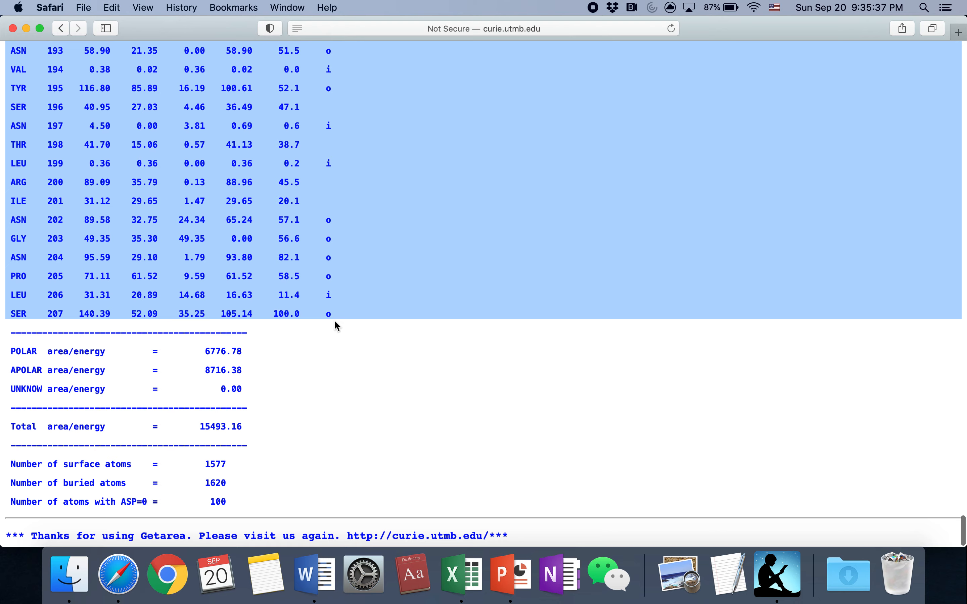
left_click(461, 575)
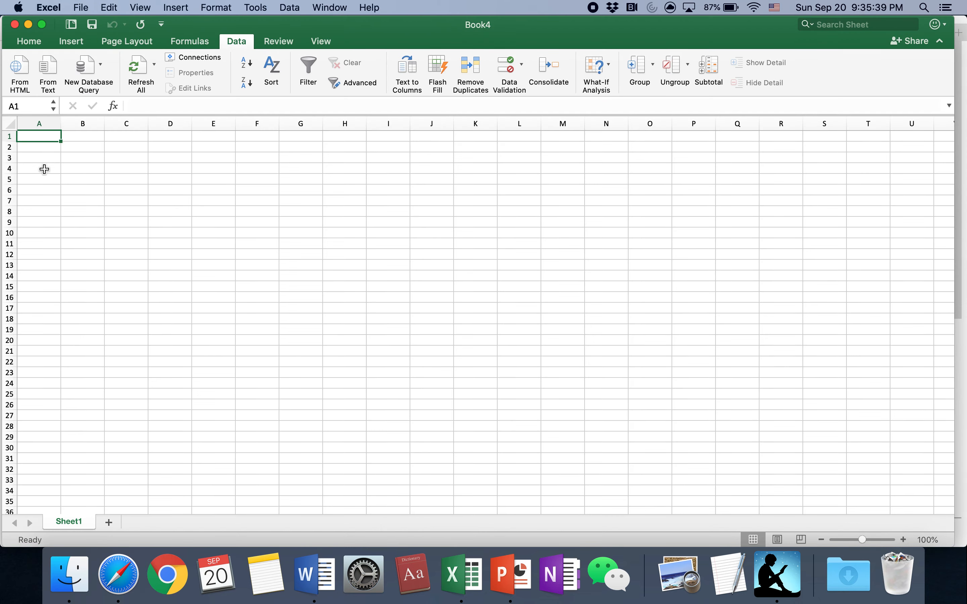
key("super+v")
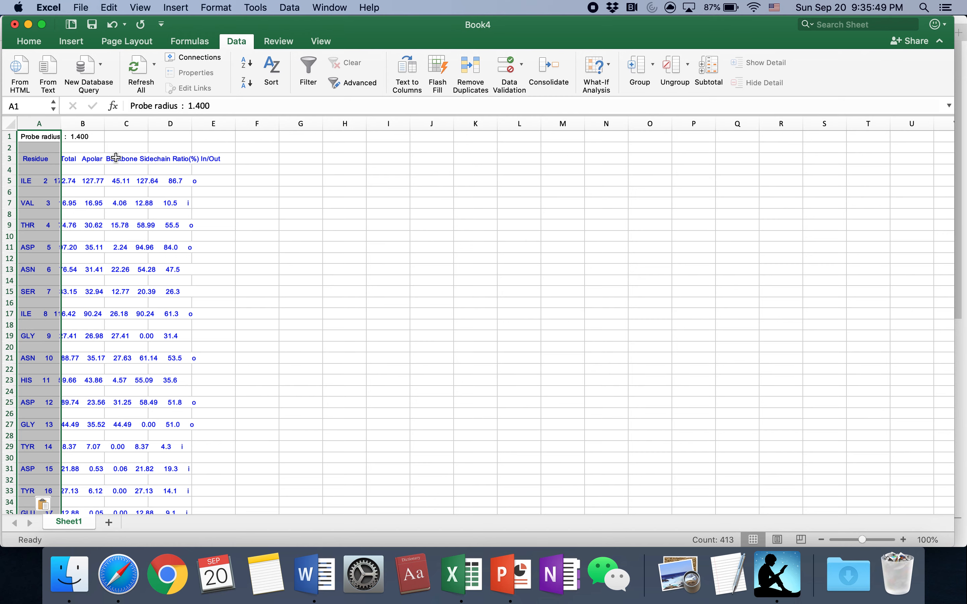
scroll(90, 221, "down", 1)
scroll(90, 221, "up", 1)
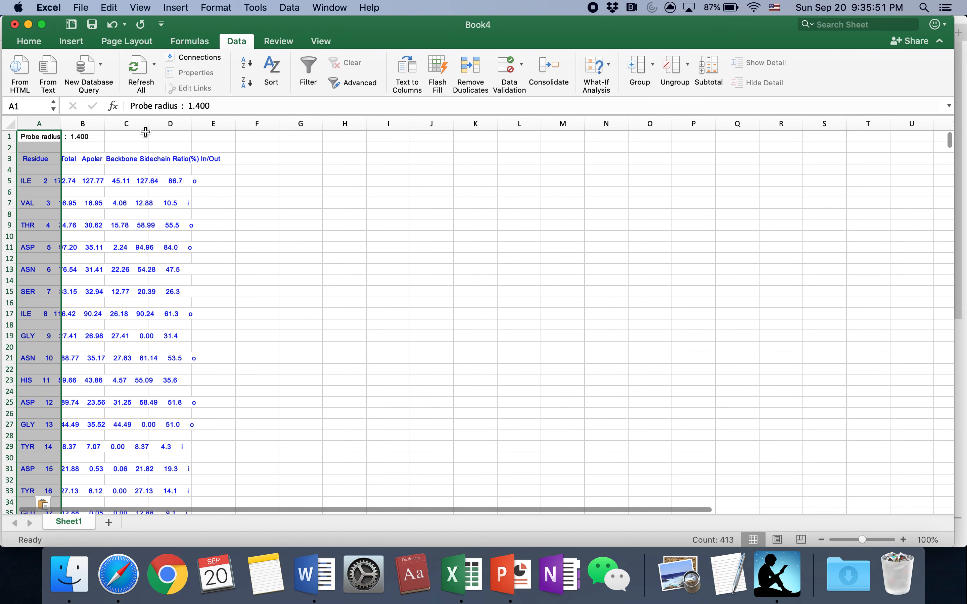
Step: Inspect the cells around the pasted header and first residue row to see which column holds the text
left_click(37, 184)
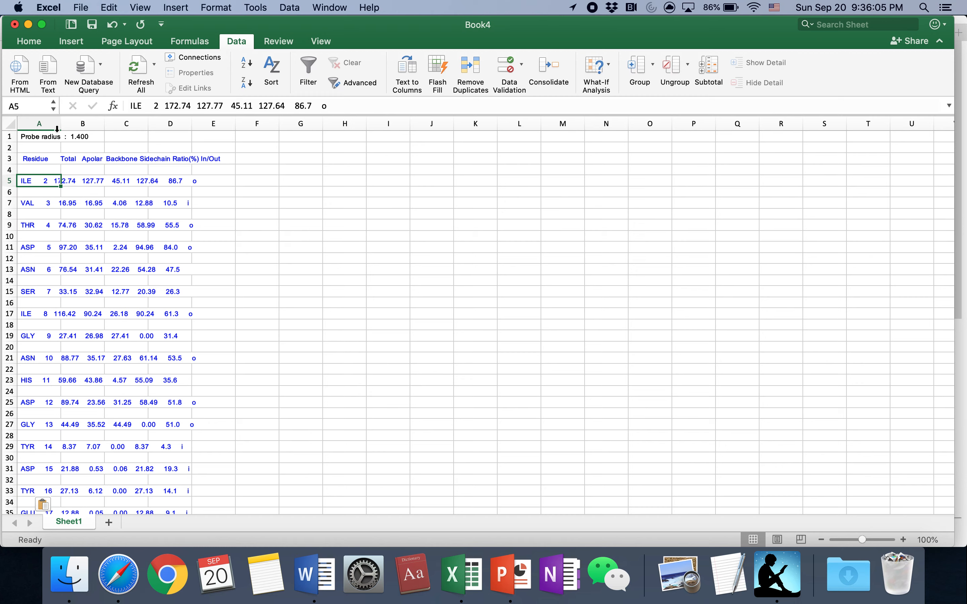
left_click(84, 137)
left_click(138, 140)
left_click(93, 139)
left_click(151, 138)
left_click(168, 182)
left_click(52, 138)
left_click(52, 169)
Step: Select all of column A and start Text to Columns on it
left_click(50, 127)
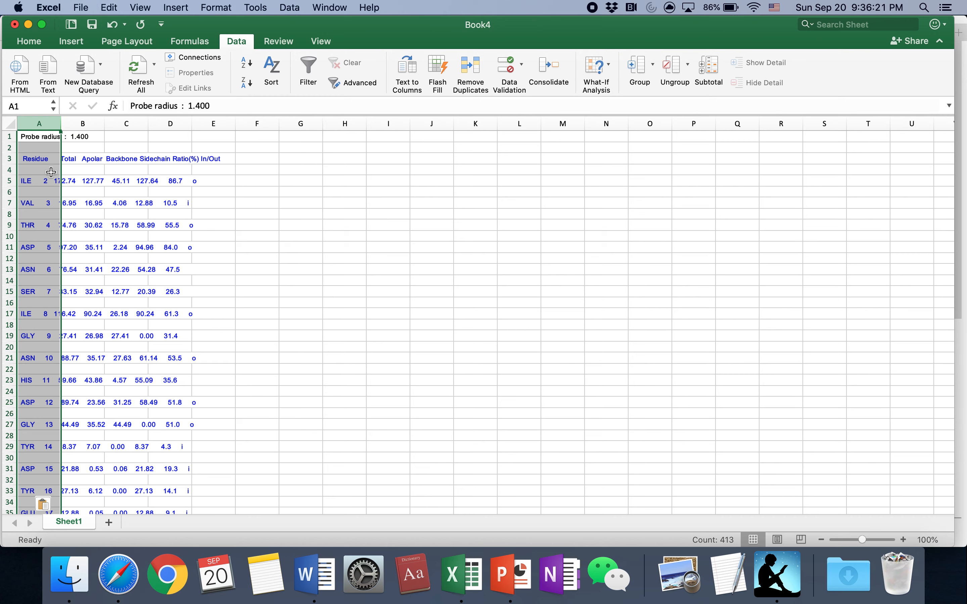
scroll(51, 172, "down", 20)
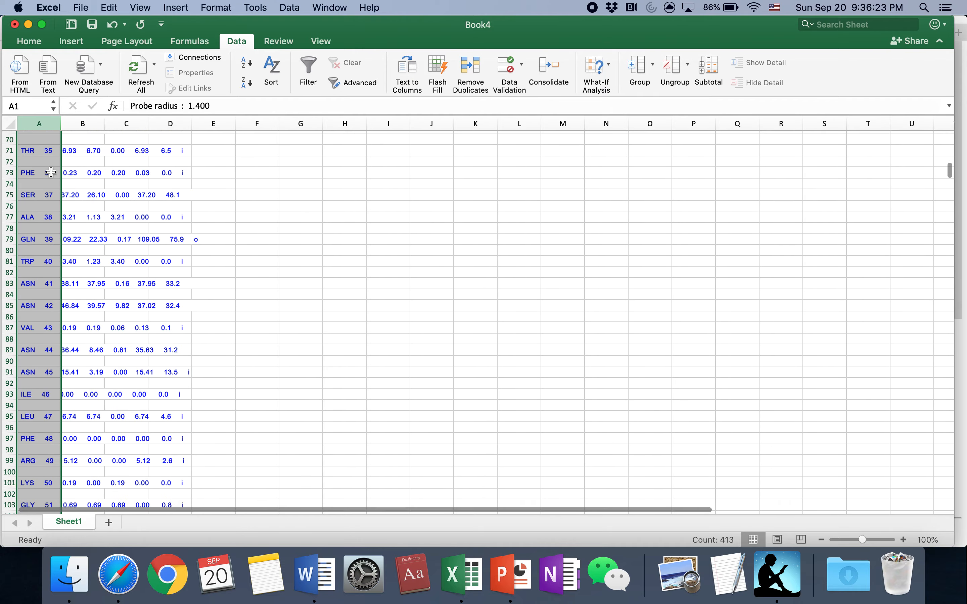
scroll(51, 172, "up", 20)
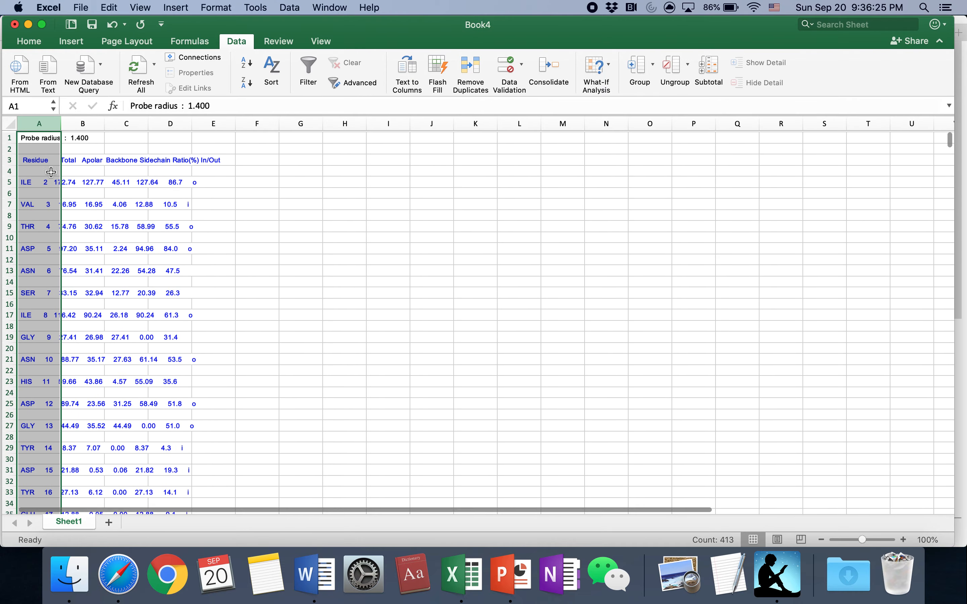
left_click(411, 68)
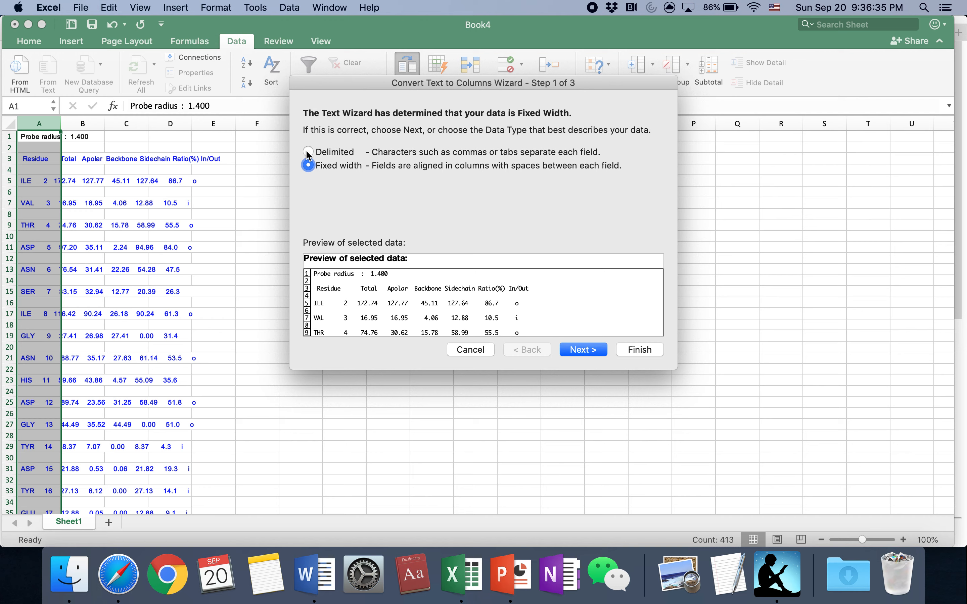
Step: Try the Delimited data type, testing tab, semicolon, comma and the custom character "j" as delimiters
left_click(307, 151)
left_click(564, 348)
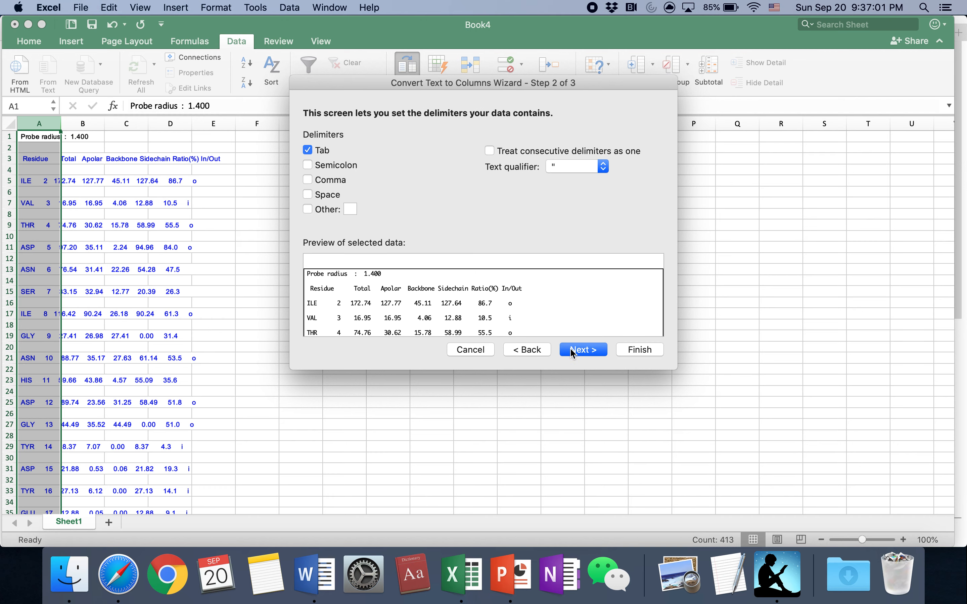
left_click(310, 153)
left_click(310, 164)
left_click(307, 182)
left_click(307, 184)
left_click(308, 206)
type("j")
Step: Try splitting the text by space and by comma instead, with the tab and custom delimiters turned off
left_click(315, 150)
left_click(306, 208)
left_click(308, 194)
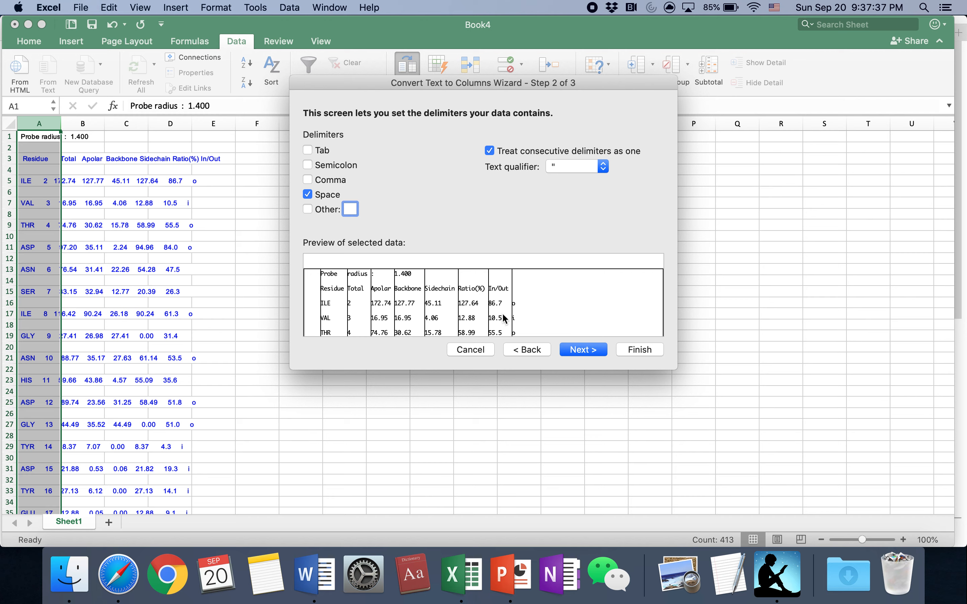
left_click(307, 195)
left_click(309, 180)
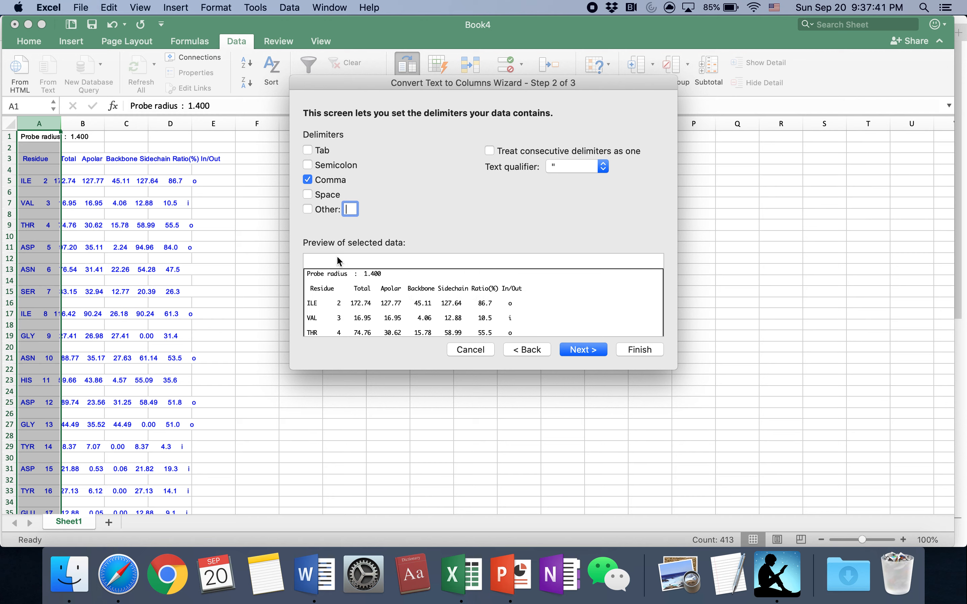
left_click(309, 180)
Step: Split column A as Fixed width with the suggested column breaks, General data format and destination $A$1
left_click(527, 349)
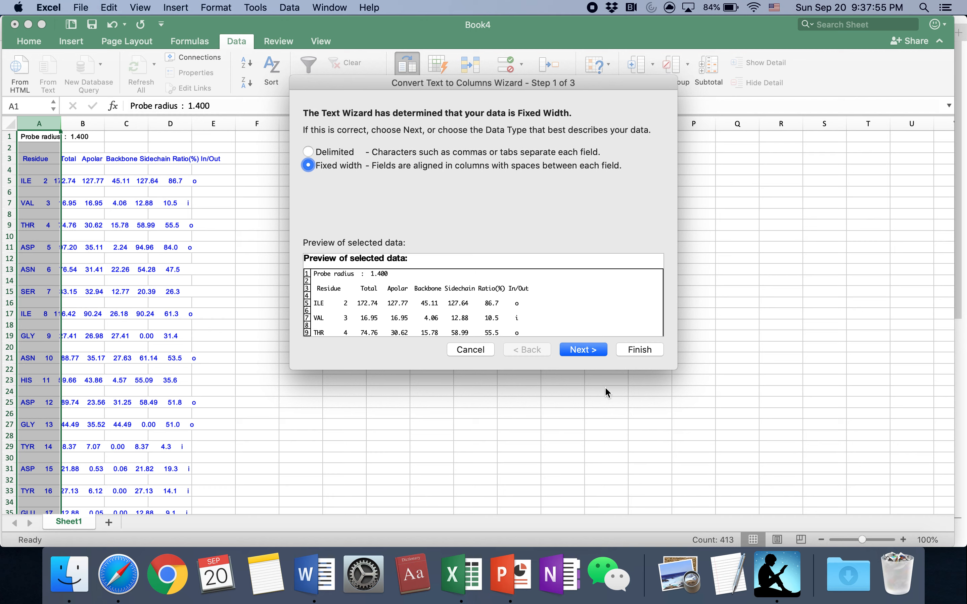
left_click(591, 352)
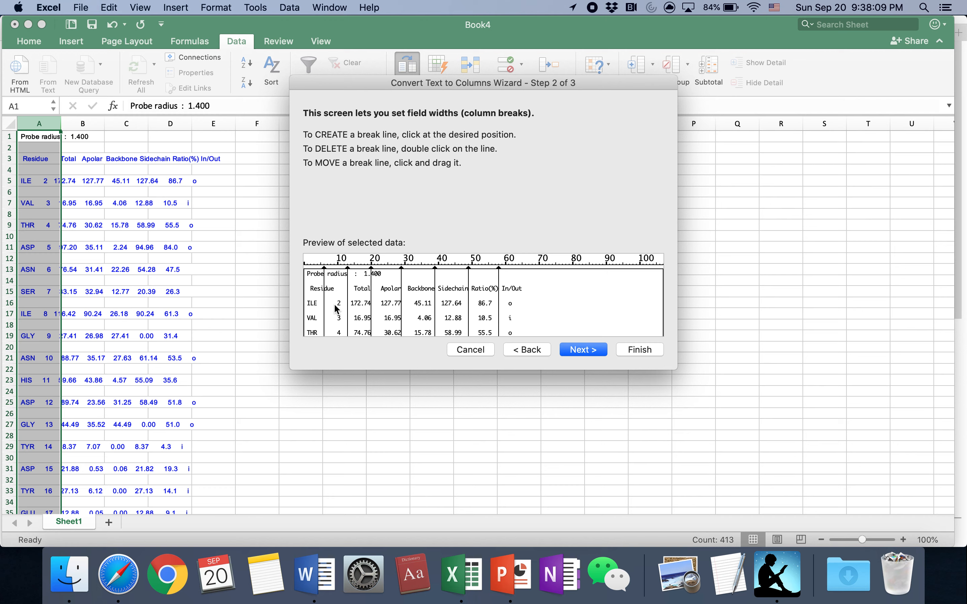
left_click(570, 350)
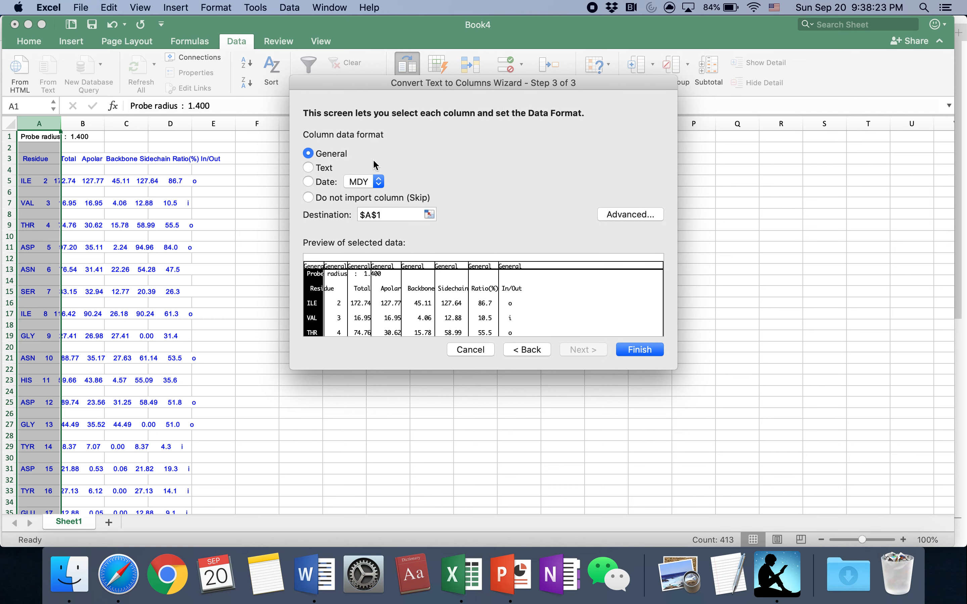
left_click(308, 167)
left_click(322, 157)
left_click(640, 350)
Step: Inspect the Sidechain and Ratio(%) columns of the split table
left_click(284, 205)
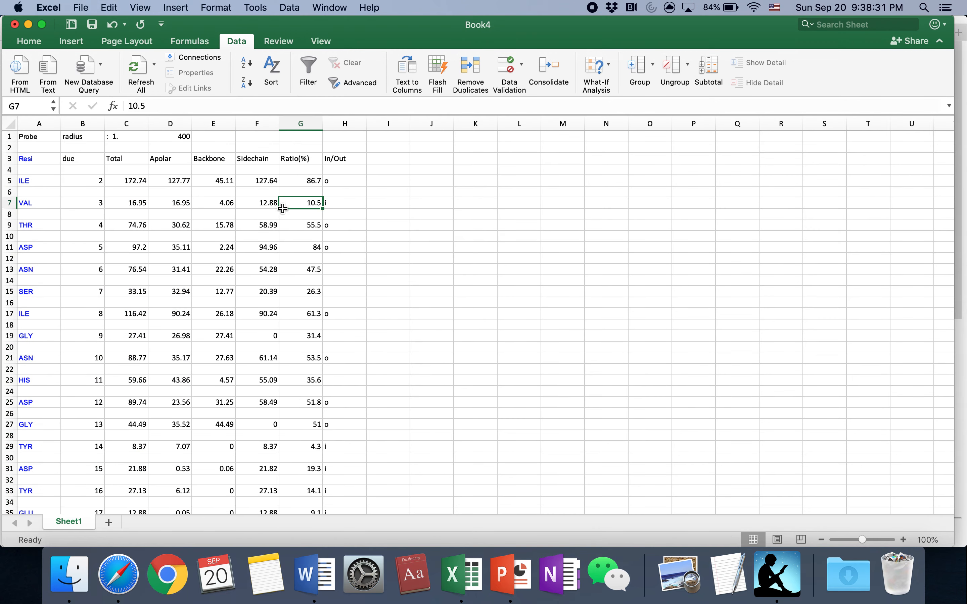
left_click_drag(262, 159, 259, 471)
left_click(439, 311)
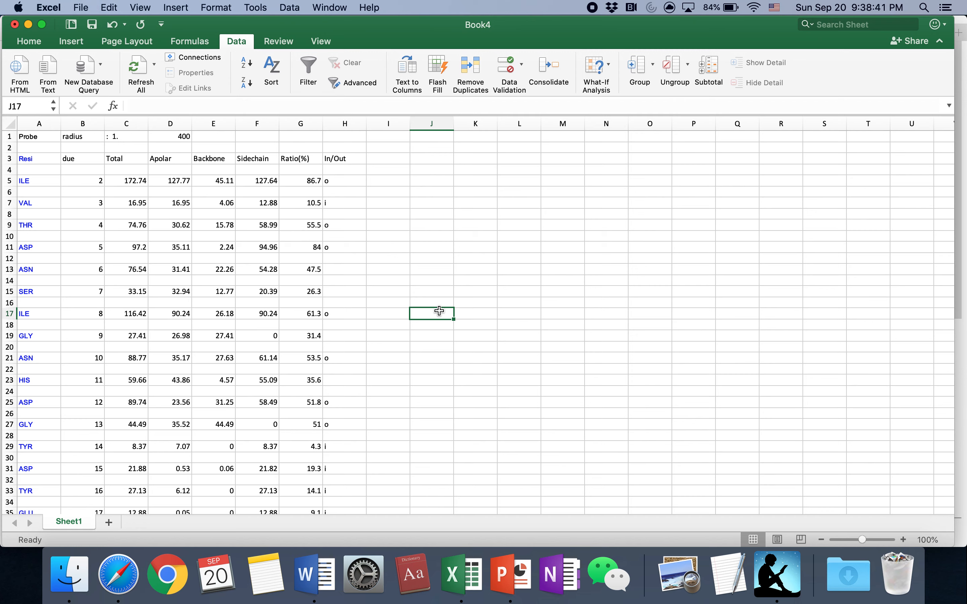
left_click(302, 170)
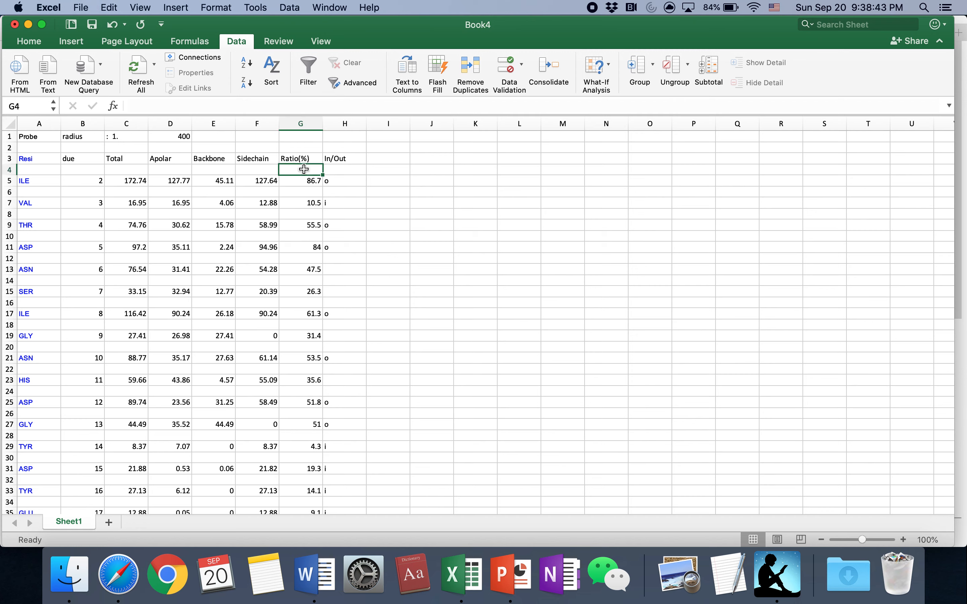